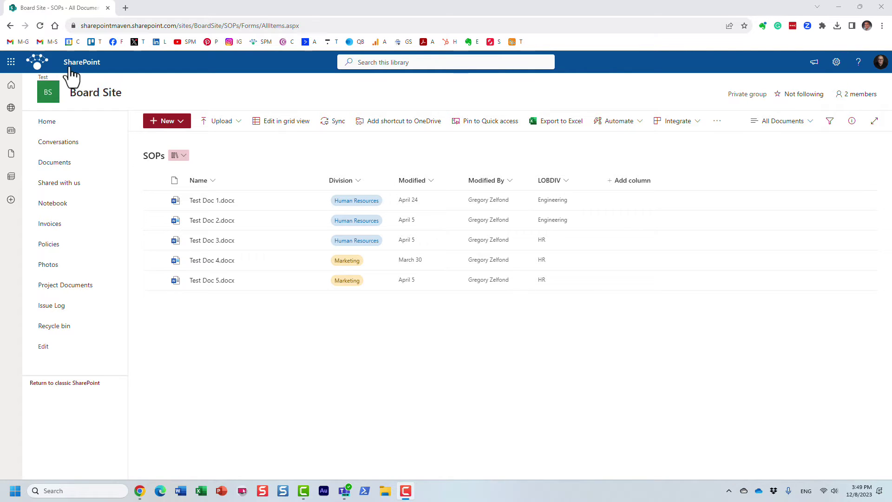
# Open the site collection's Search Schema from Site information and View all site settings.
pyautogui.click(837, 62)
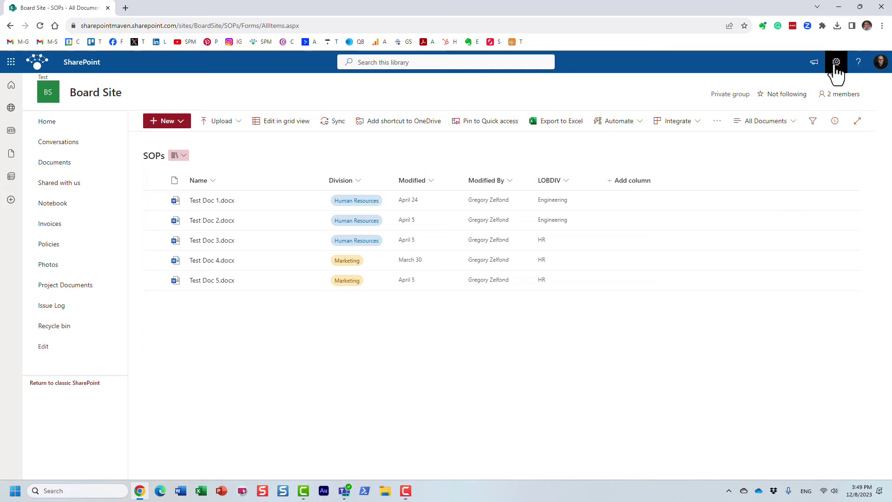
pyautogui.click(778, 181)
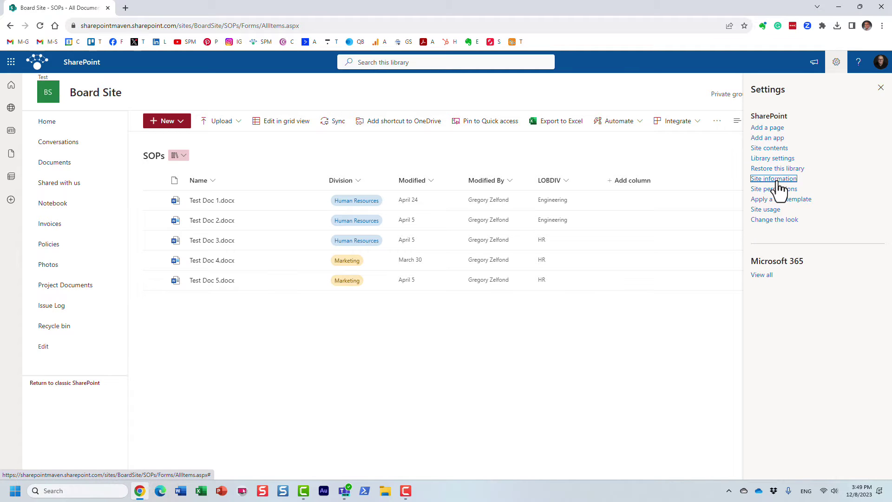
pyautogui.click(779, 263)
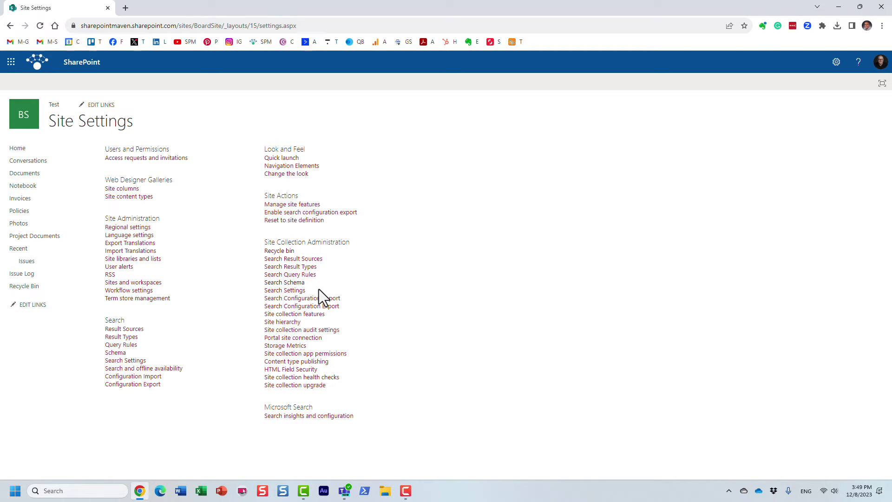
pyautogui.click(294, 283)
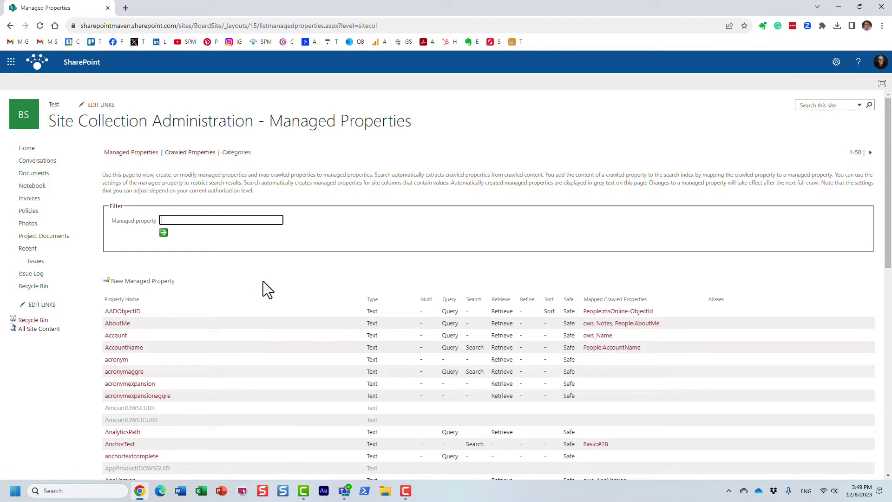
# Filter crawled properties by 'division' to find the Division Line of Business properties.
pyautogui.click(190, 155)
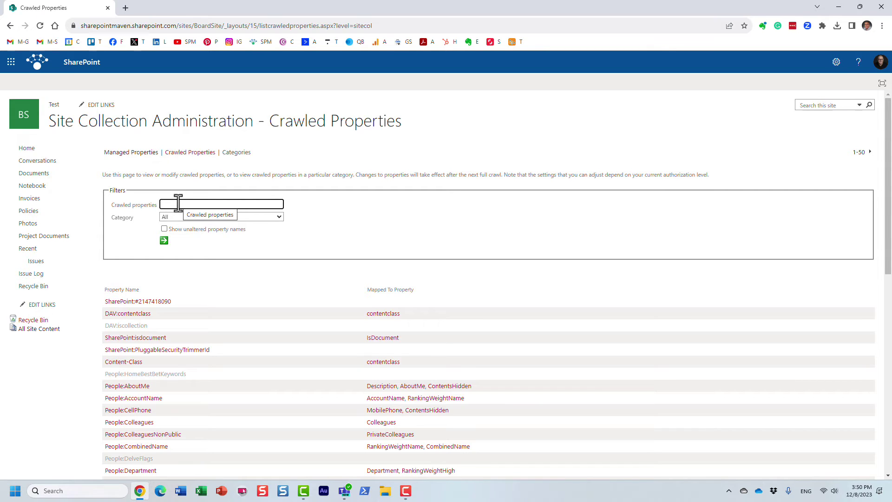
pyautogui.write('divisio')
pyautogui.press('BackSpace')
pyautogui.press('BackSpace')
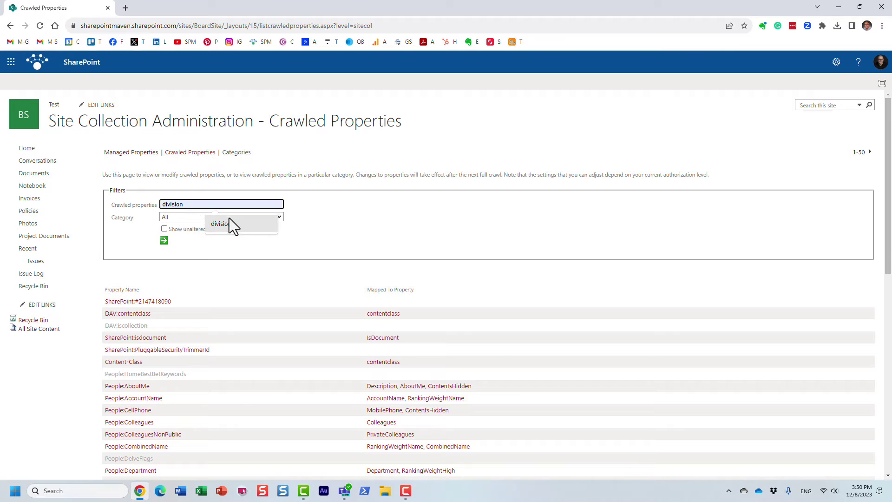
pyautogui.click(240, 224)
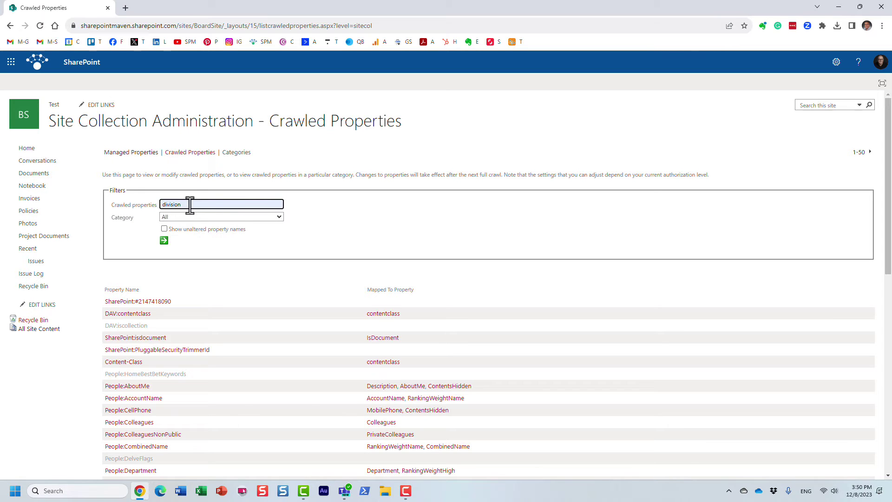
pyautogui.click(164, 241)
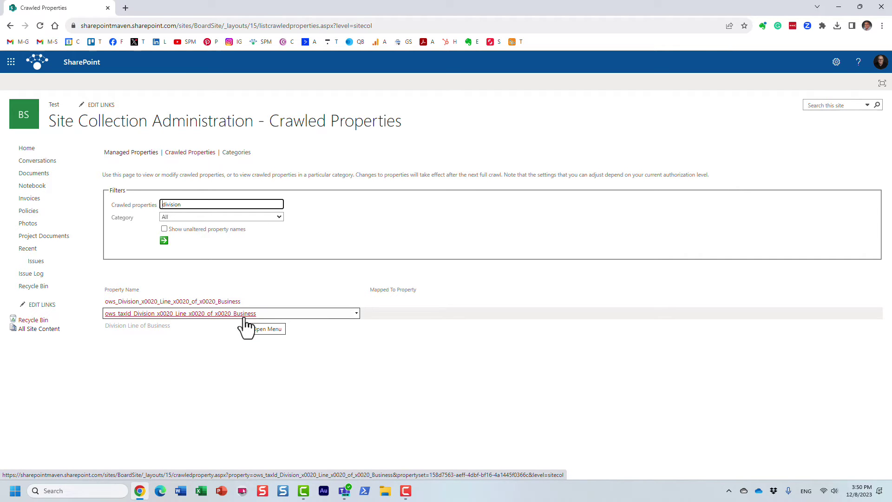
# Return to the SOPs library and open its full library settings page.
pyautogui.click(9, 26)
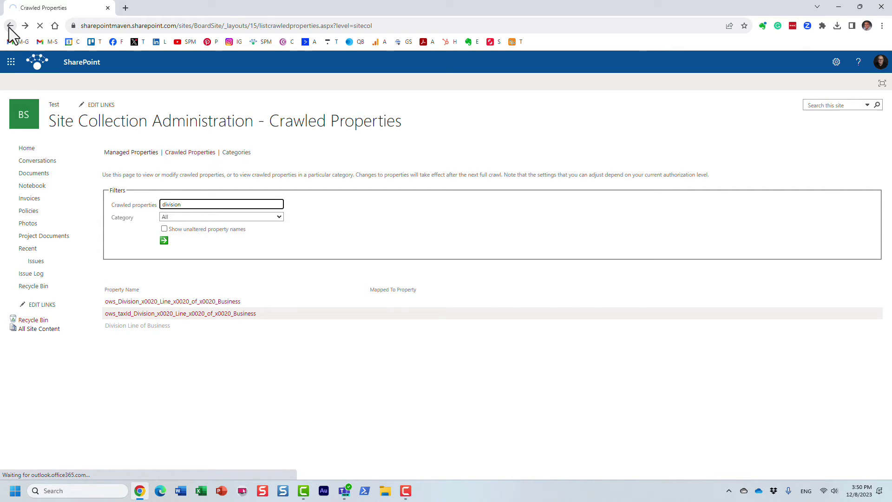
pyautogui.click(10, 26)
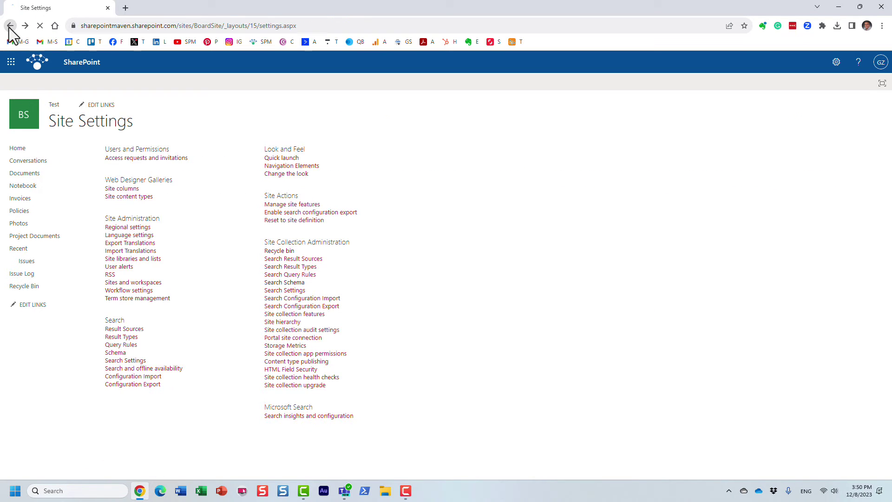
pyautogui.click(10, 26)
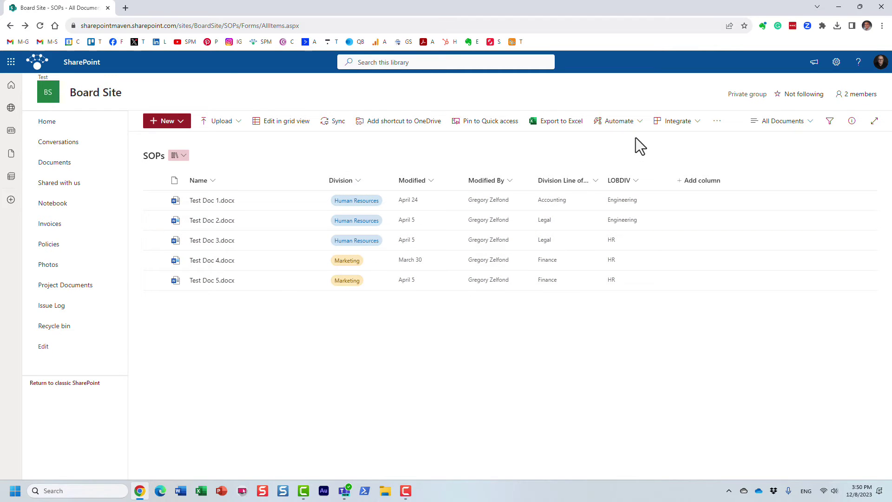
pyautogui.click(837, 65)
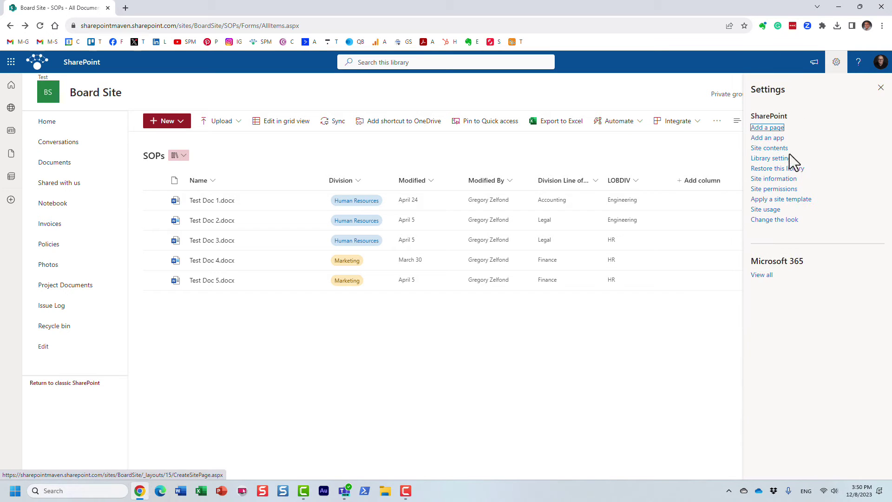
pyautogui.click(786, 159)
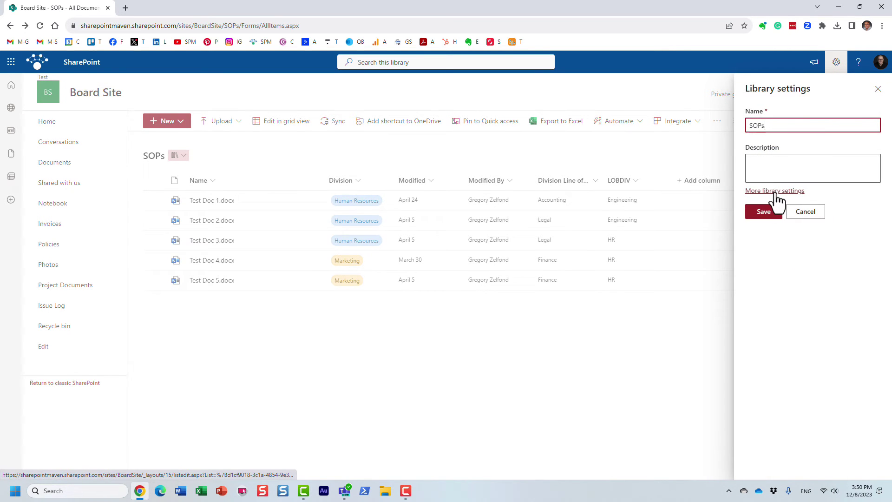
pyautogui.click(776, 192)
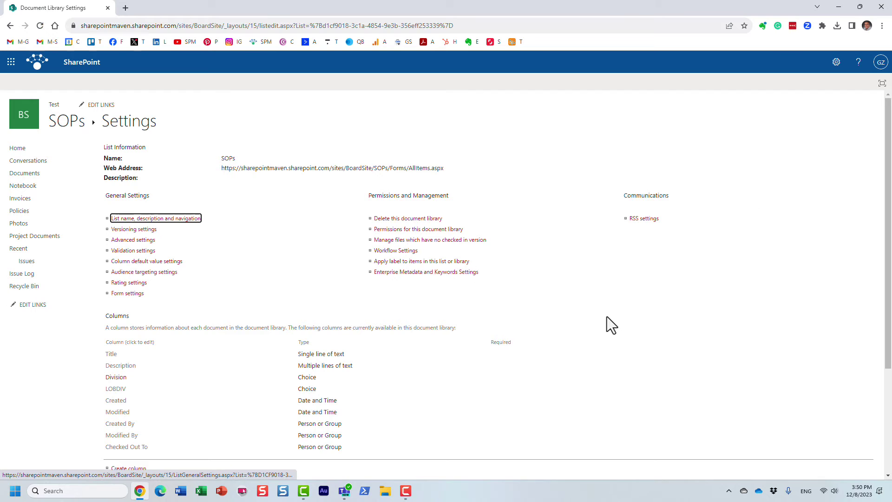
# Read the Division column's internal name BusinessFunction from its settings address, then go back.
pyautogui.scroll(-1, 599, 315)
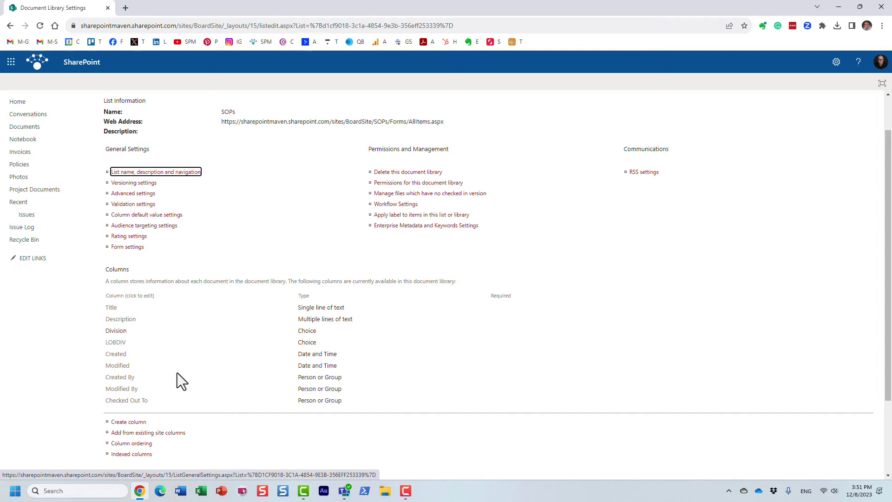
pyautogui.click(115, 331)
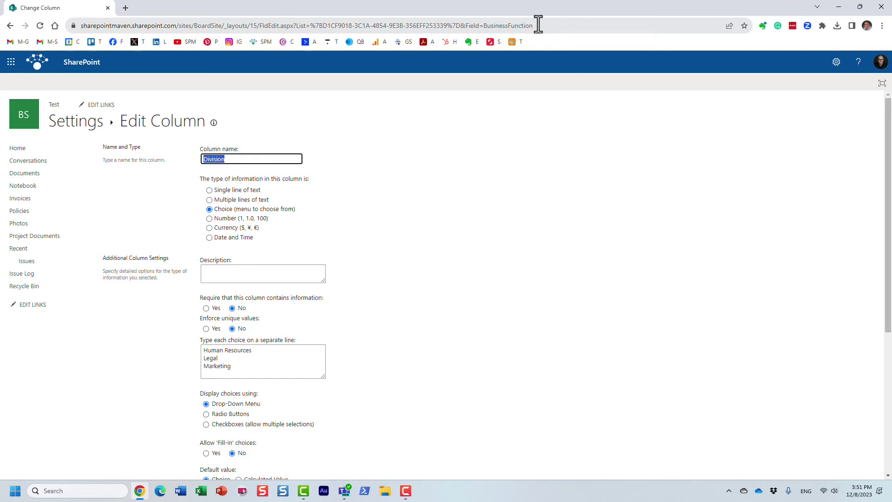
pyautogui.moveTo(538, 25); pyautogui.dragTo(484, 25)
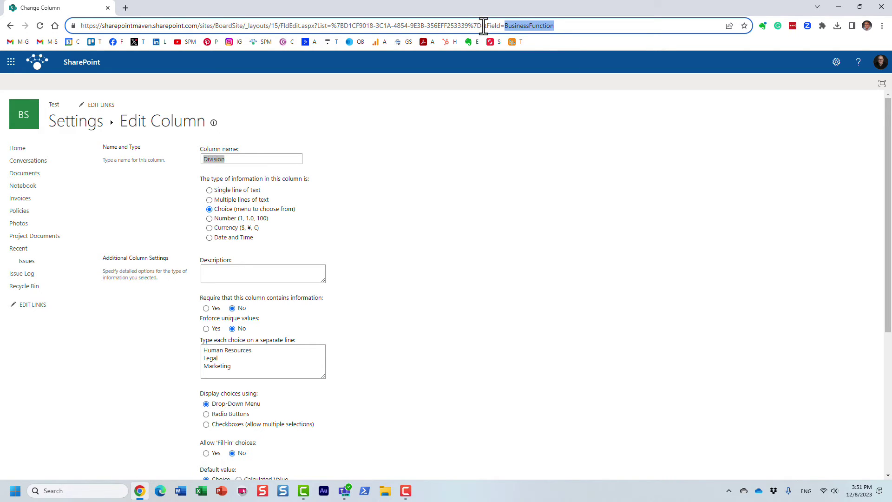
pyautogui.click(569, 310)
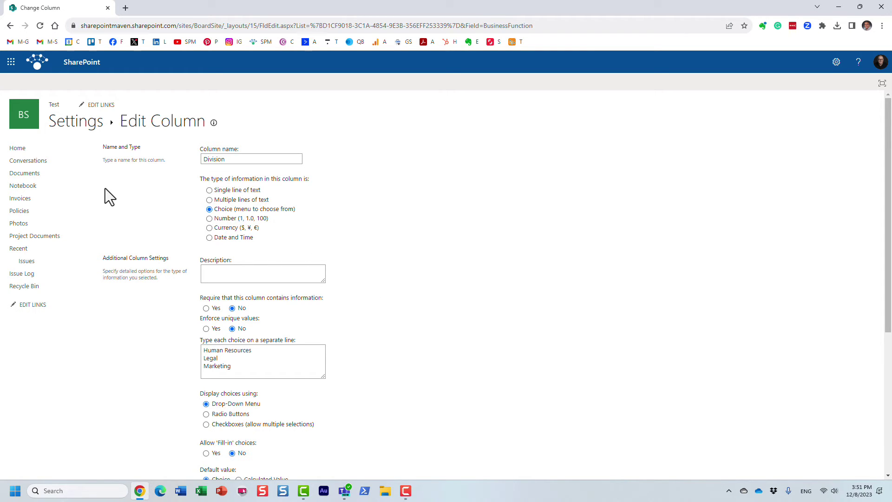
pyautogui.click(10, 26)
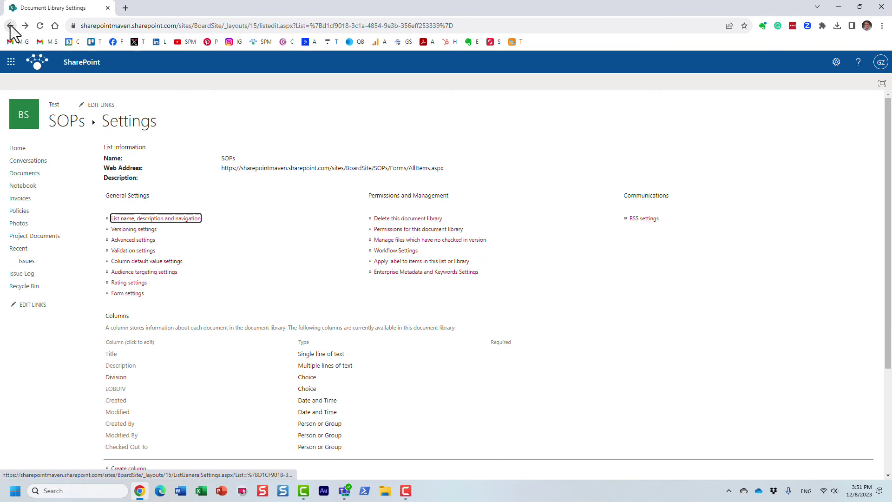
# Inspect the Division column's edit panel in the SOPs library view, closing it without changes.
pyautogui.click(11, 26)
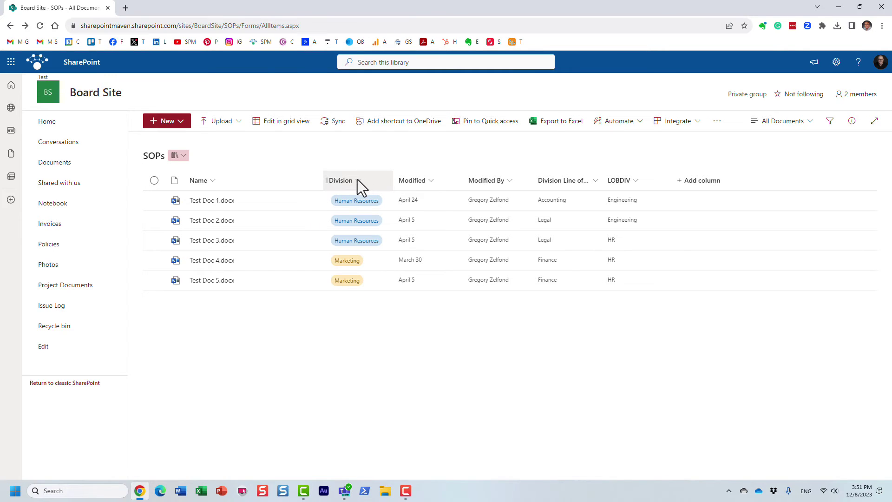
pyautogui.click(358, 179)
pyautogui.moveTo(379, 273)
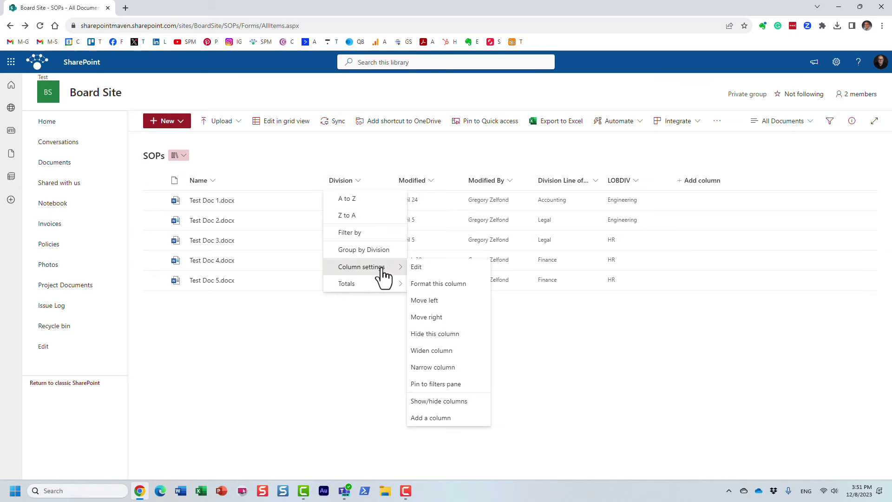
pyautogui.click(441, 269)
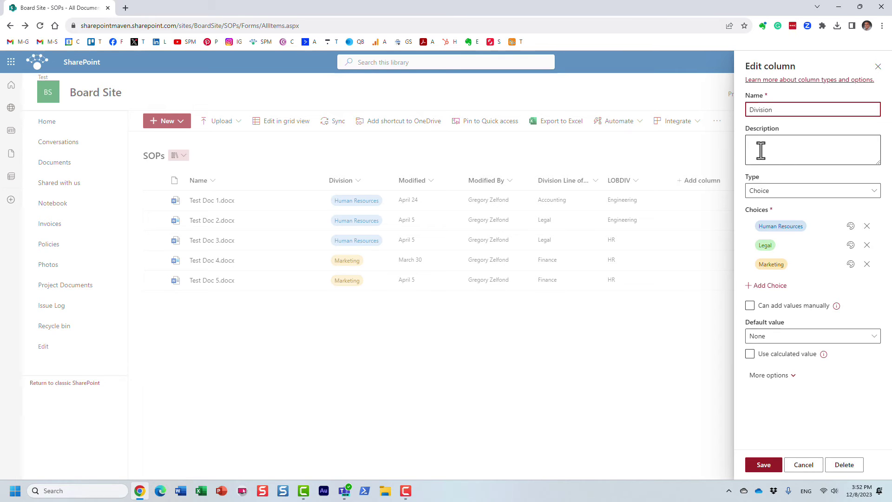
pyautogui.click(879, 67)
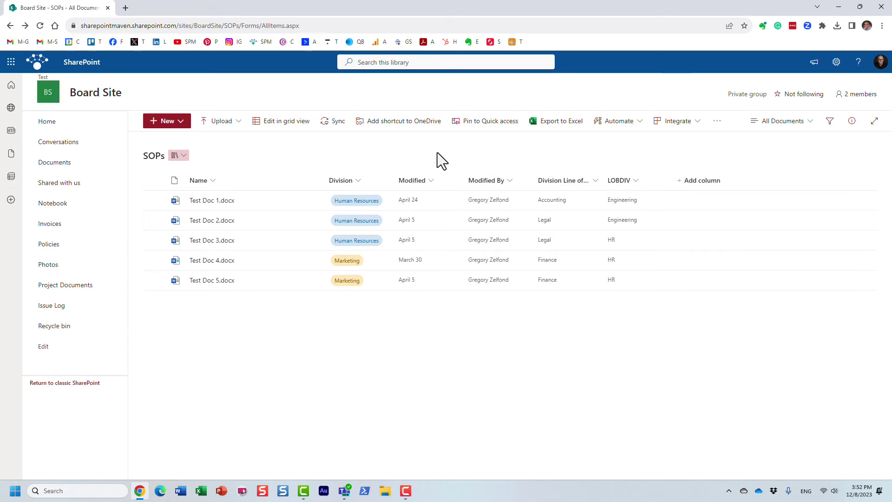
# Navigate through Site information to the full site settings page.
pyautogui.click(837, 62)
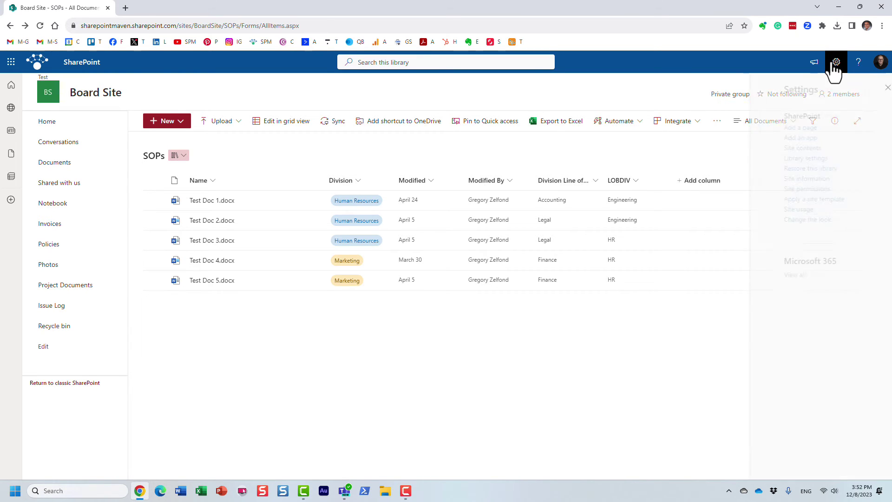
pyautogui.click(780, 159)
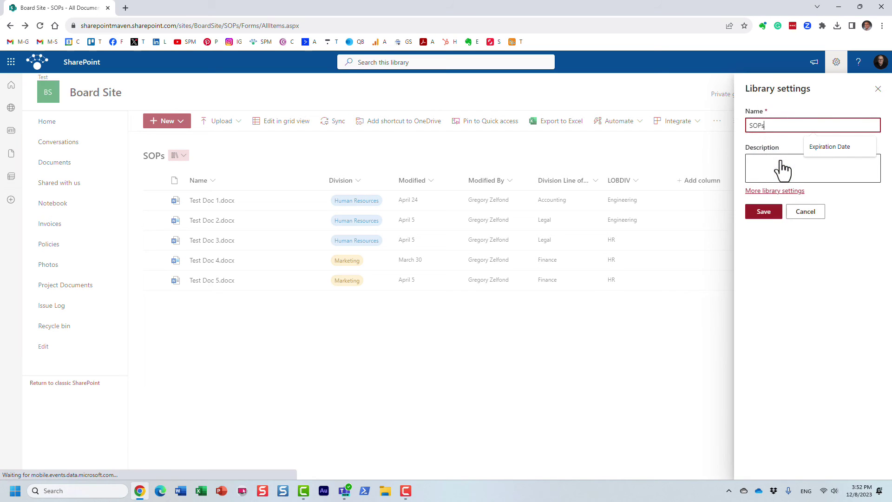
pyautogui.click(792, 213)
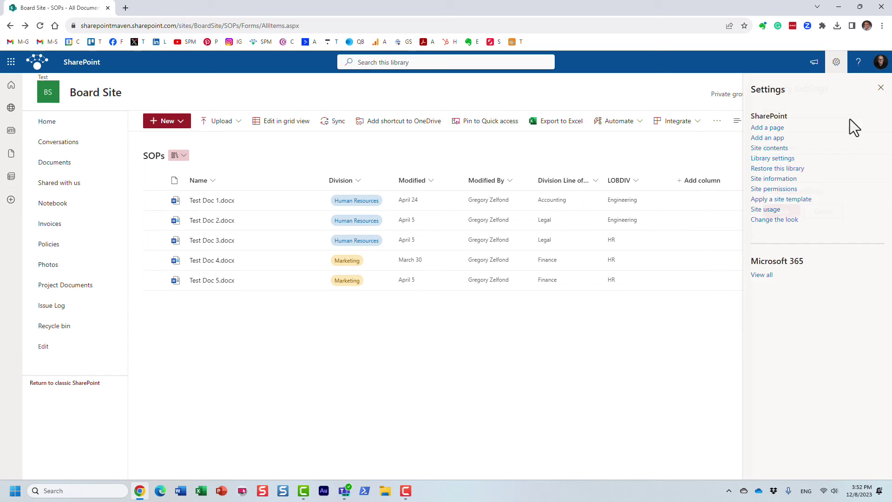
pyautogui.click(791, 180)
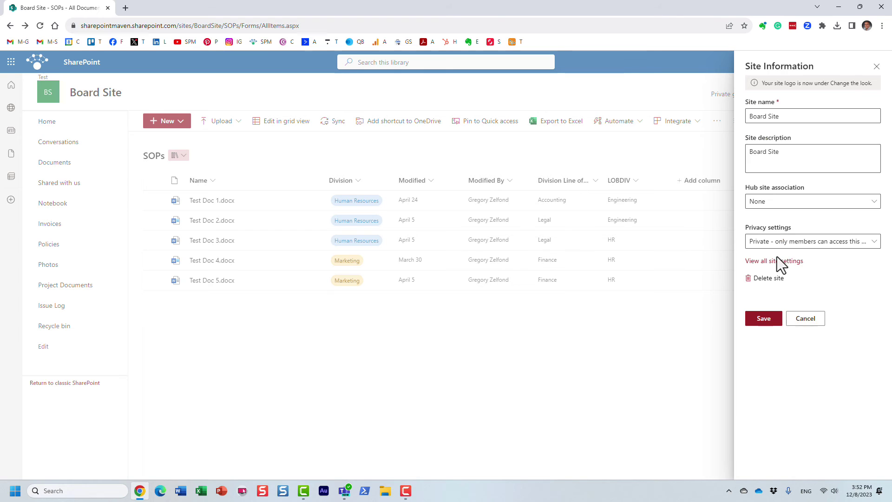
pyautogui.click(779, 260)
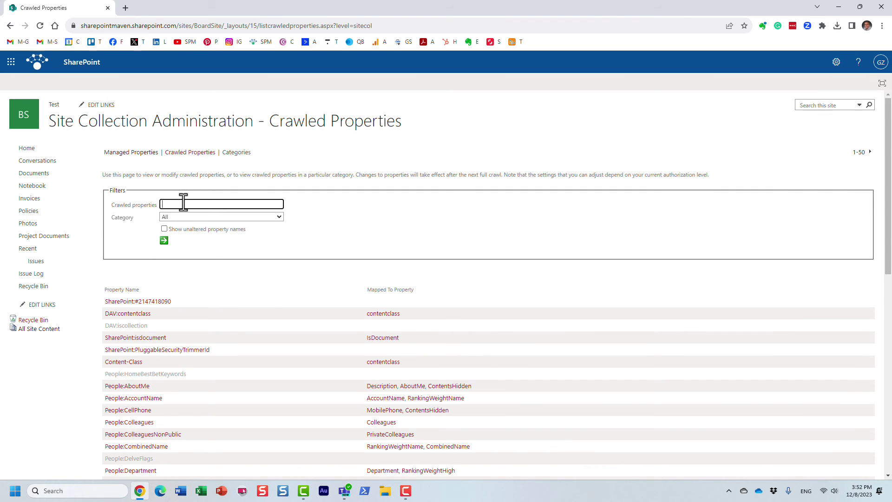
# Enter businessfunction as the crawled property filter using the autofill suggestion.
pyautogui.click(183, 203)
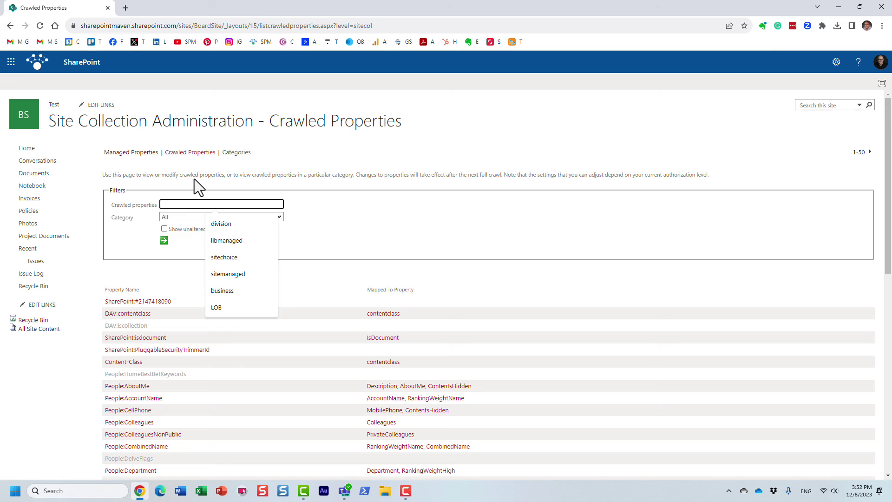
pyautogui.write('businessfunction')
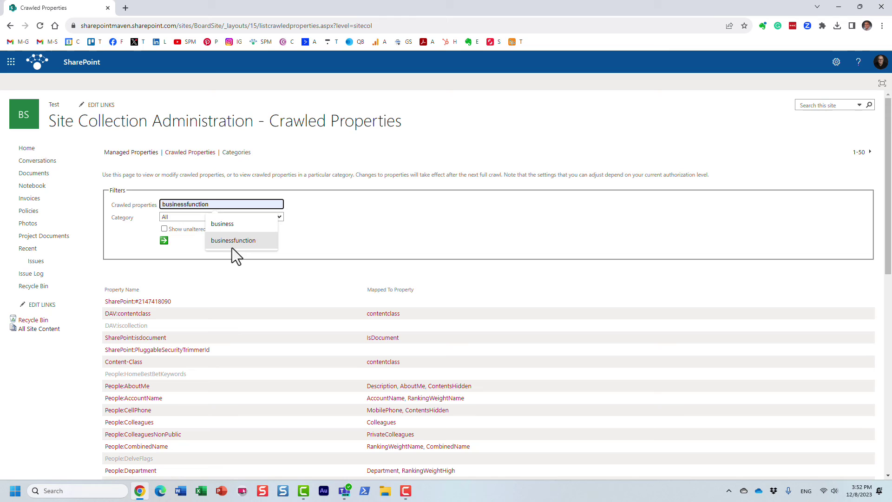
pyautogui.click(234, 244)
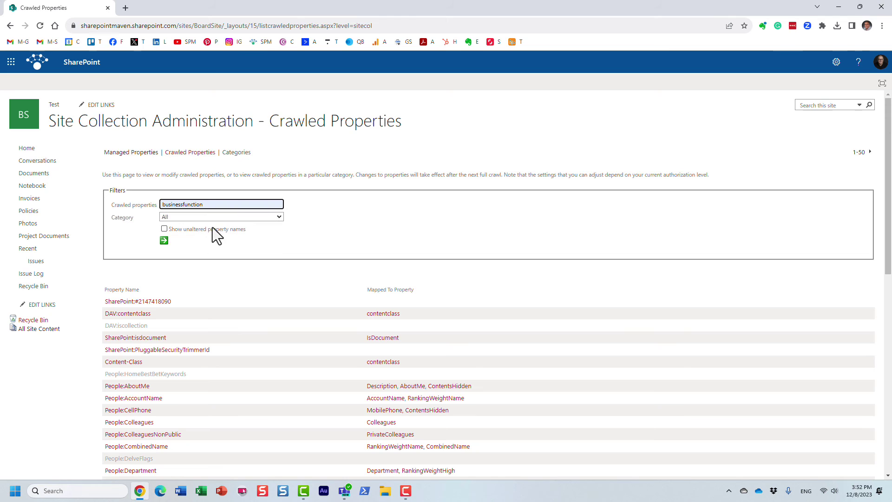
# Apply the businessfunction filter to the crawled properties list.
pyautogui.click(164, 241)
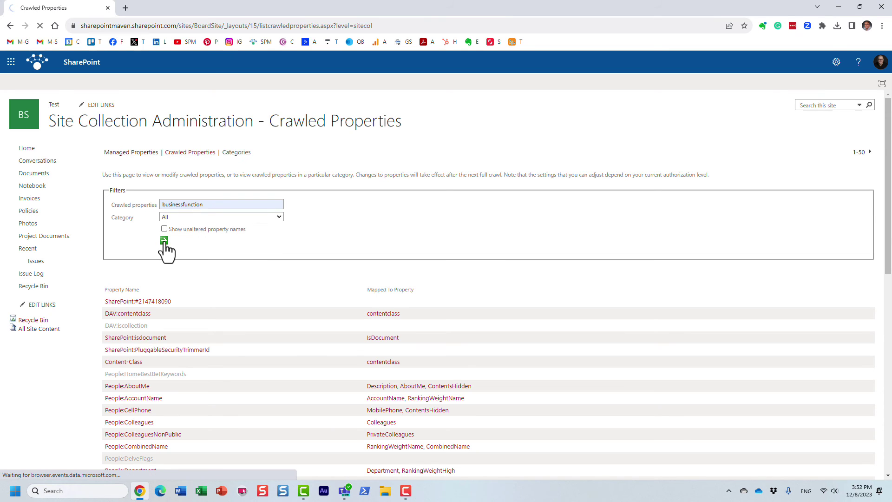